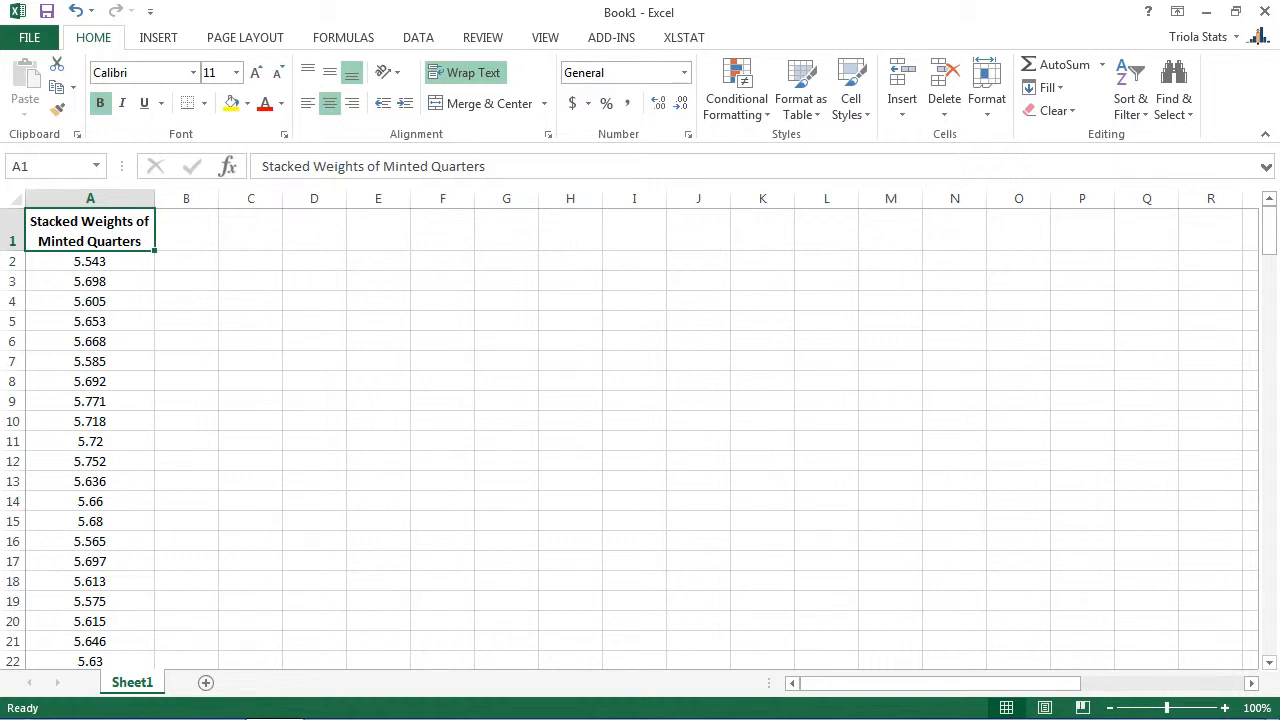
Insert a line chart with markers from the stacked quarter weights in A1:A101.
{"action": "left_click", "coordinate": [90, 198]}
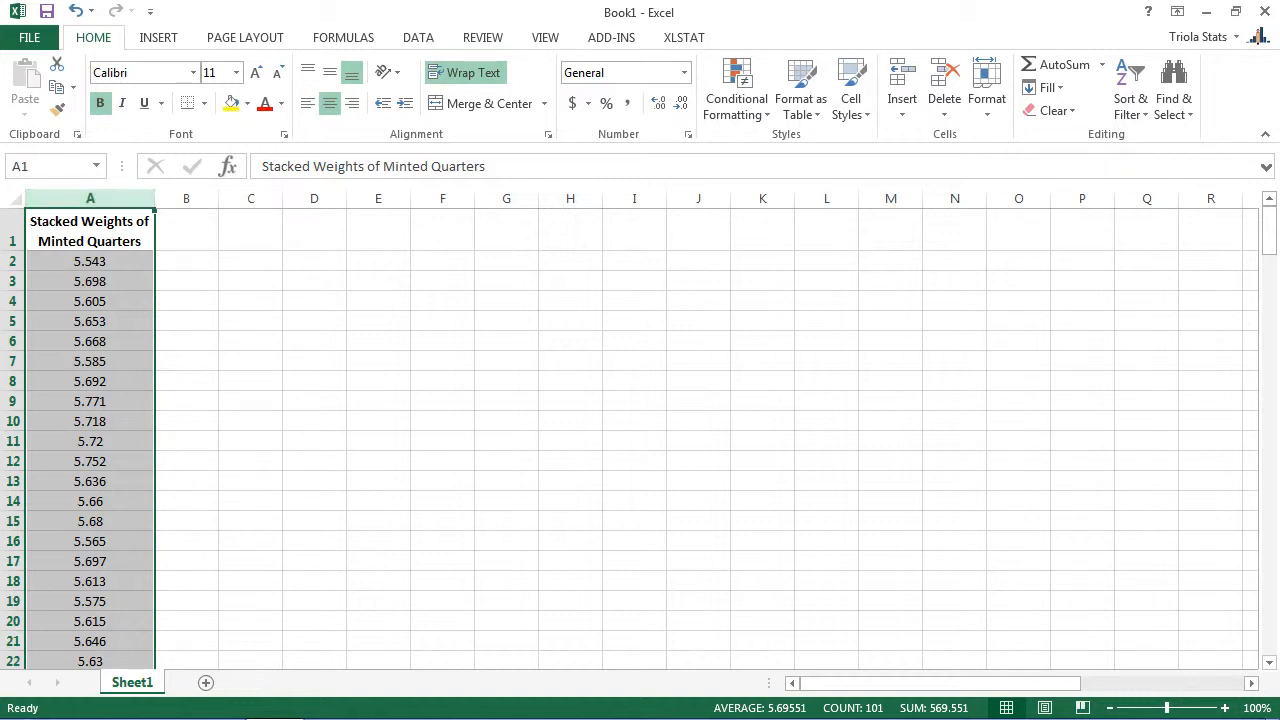
{"action": "left_click", "coordinate": [90, 231]}
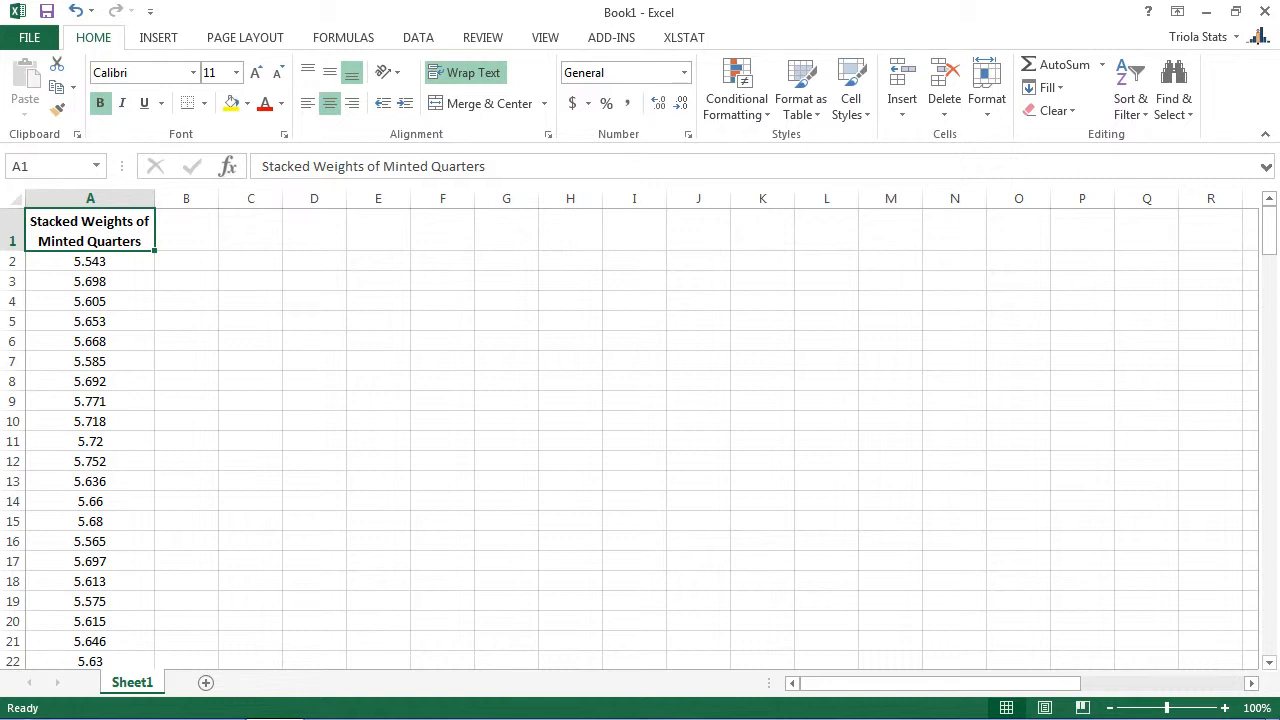
{"action": "left_click_drag", "start_coordinate": [90, 231], "coordinate": [150, 652]}
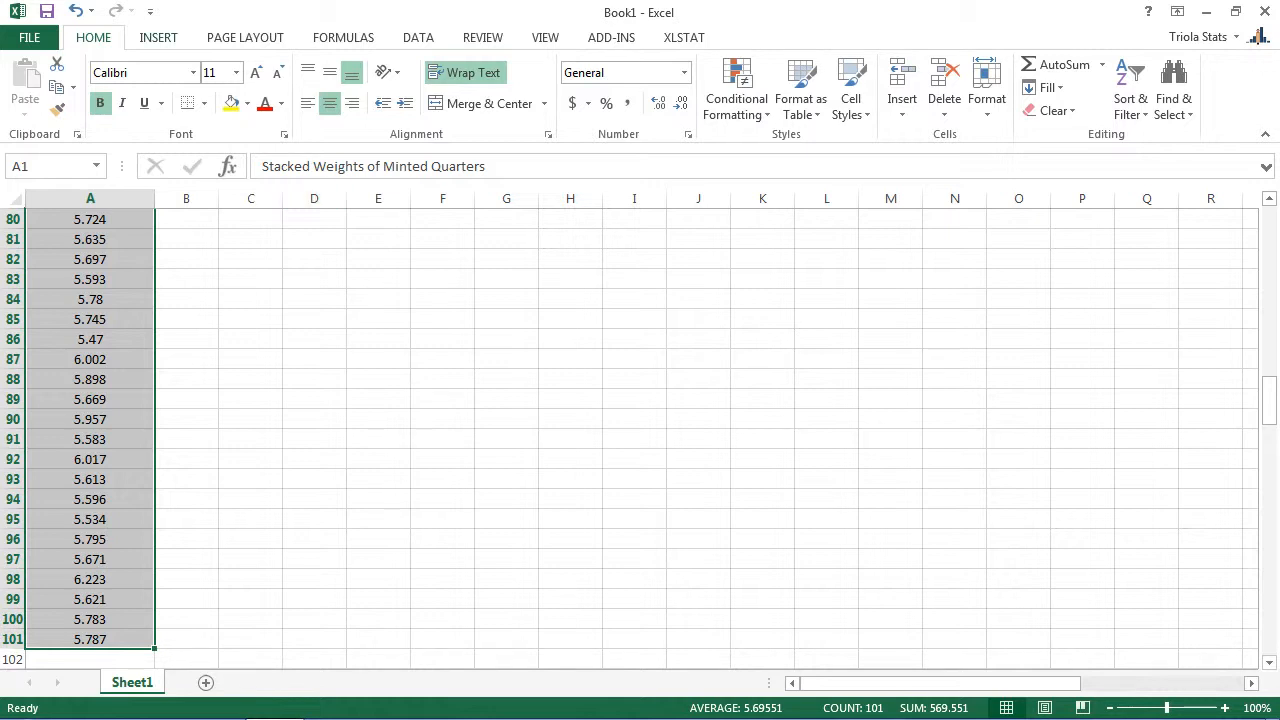
{"action": "left_click", "coordinate": [158, 38]}
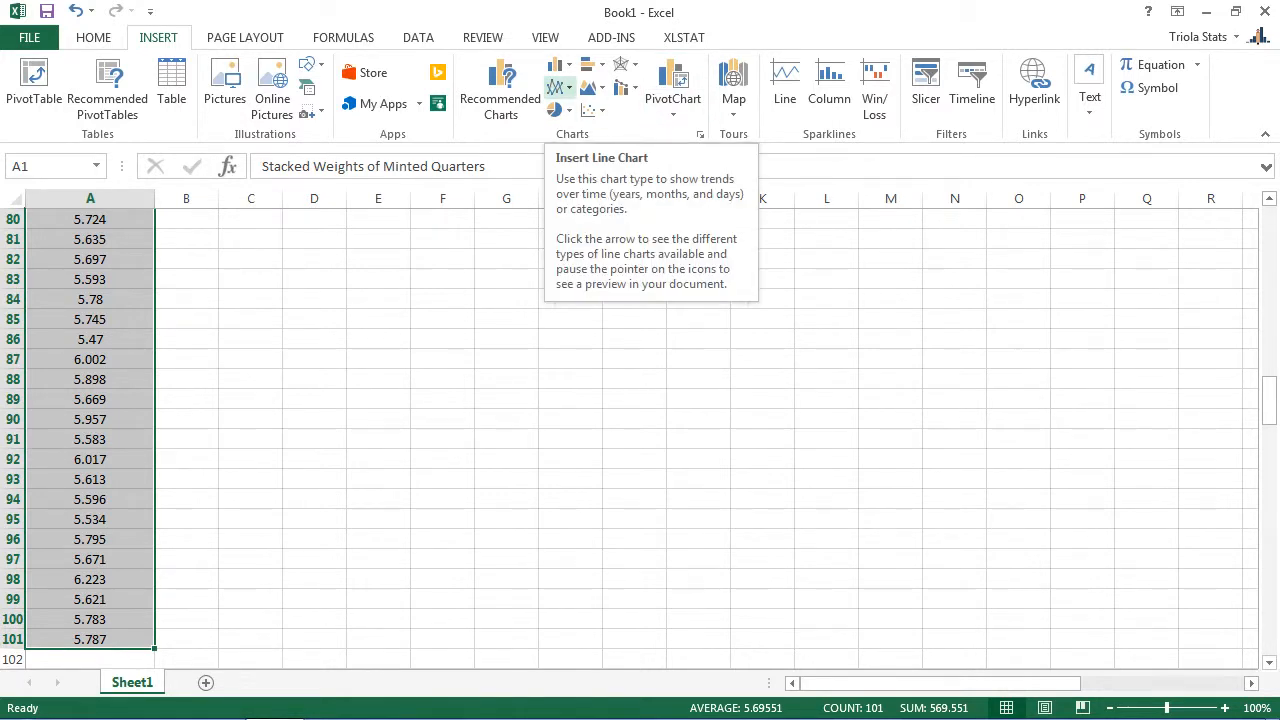
{"action": "left_click", "coordinate": [558, 87]}
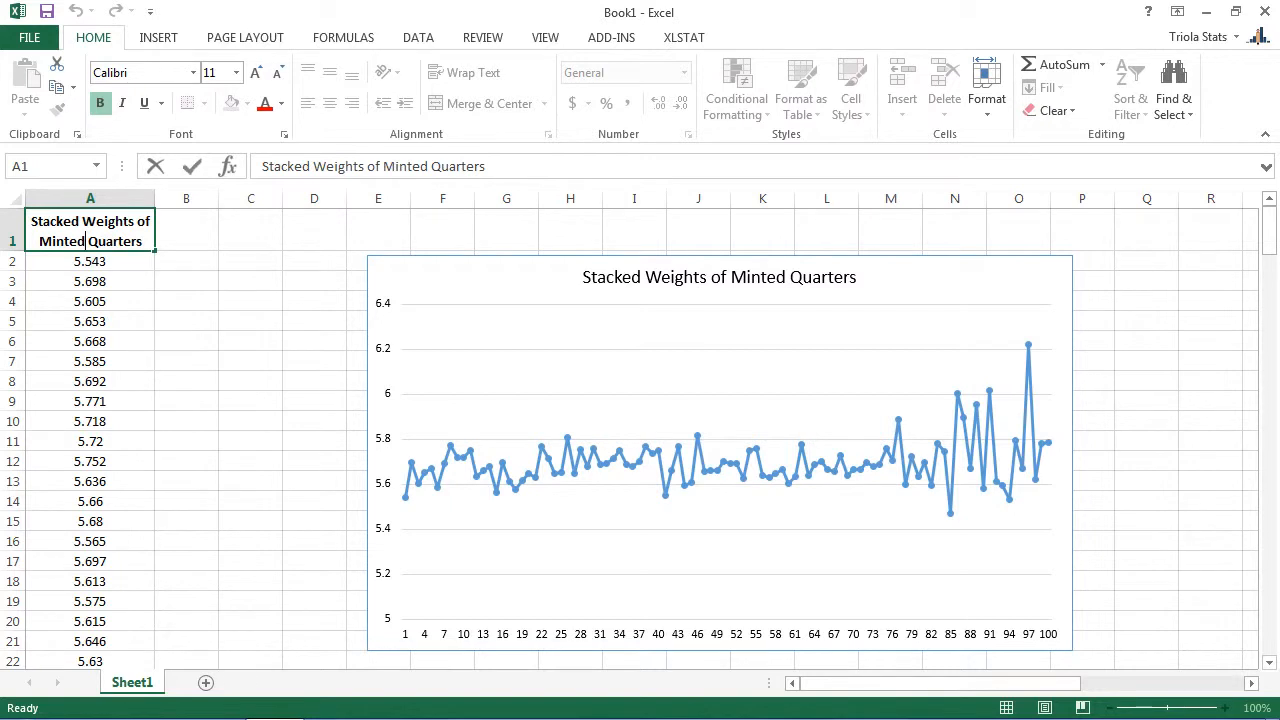
Examine the run chart's design and format options and the formatting options for its horizontal axis.
{"action": "left_click", "coordinate": [940, 285]}
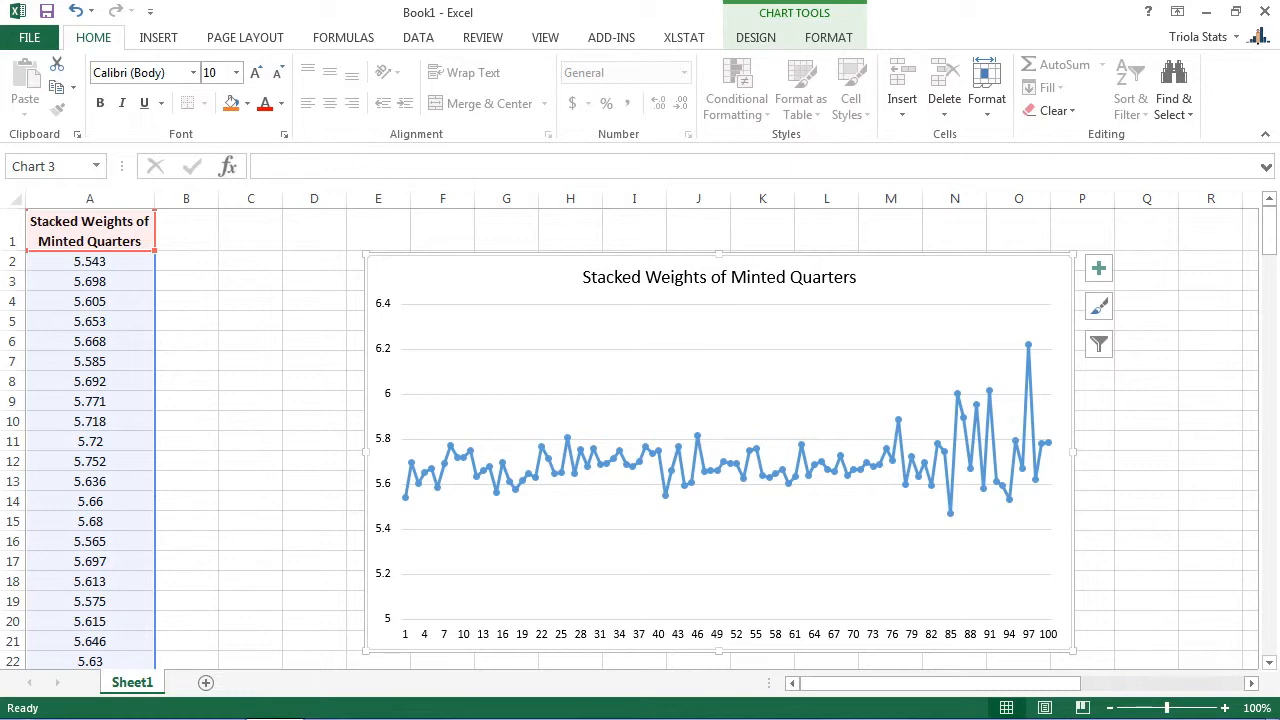
{"action": "left_click", "coordinate": [756, 38]}
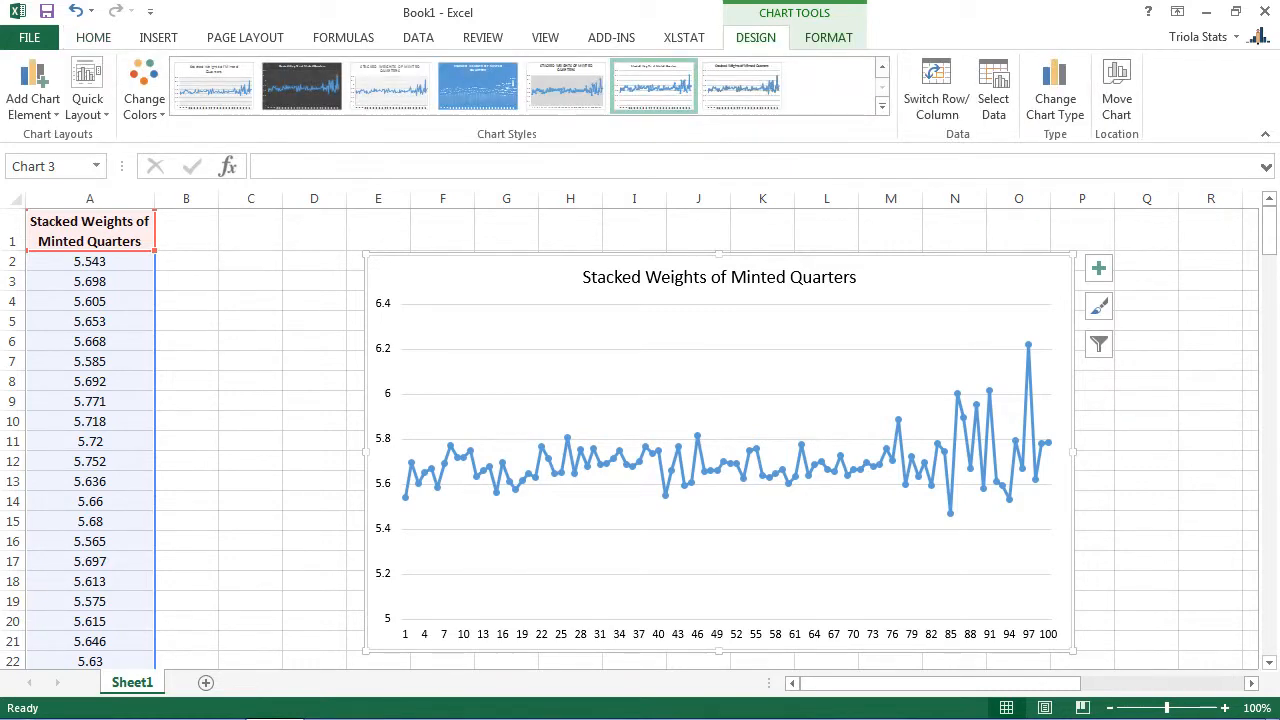
{"action": "left_click", "coordinate": [828, 37]}
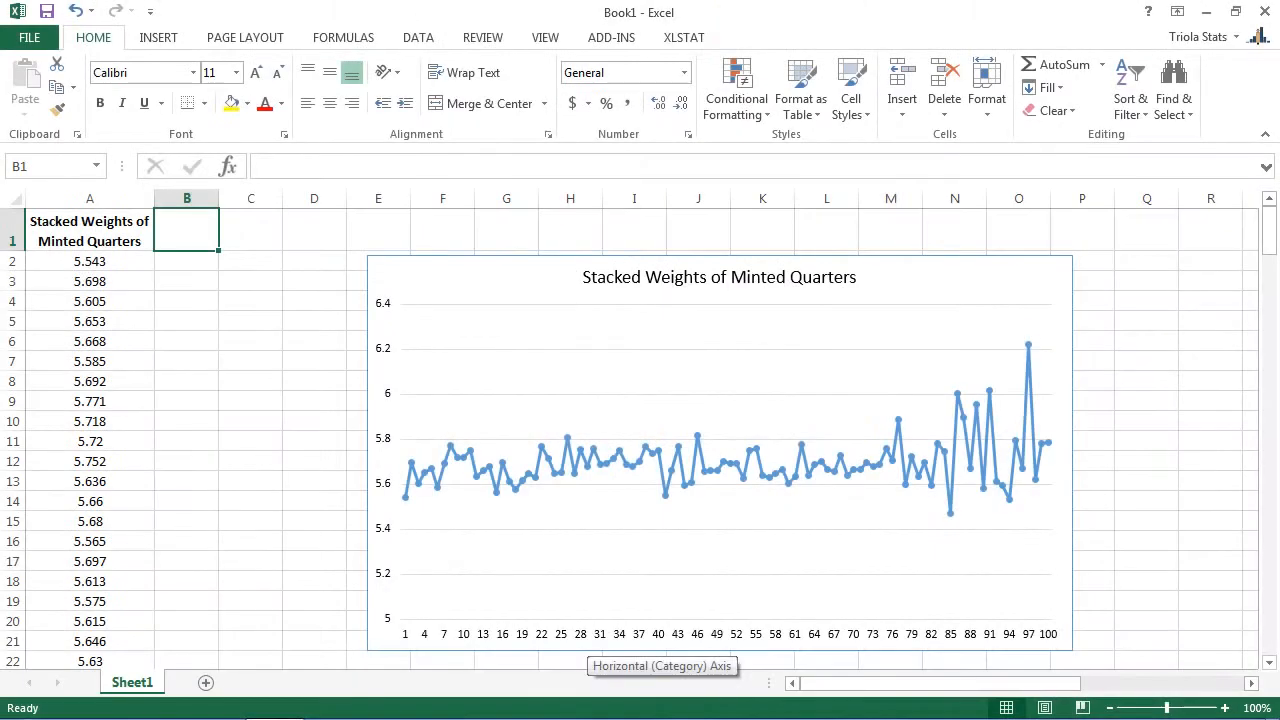
{"action": "right_click", "coordinate": [590, 636]}
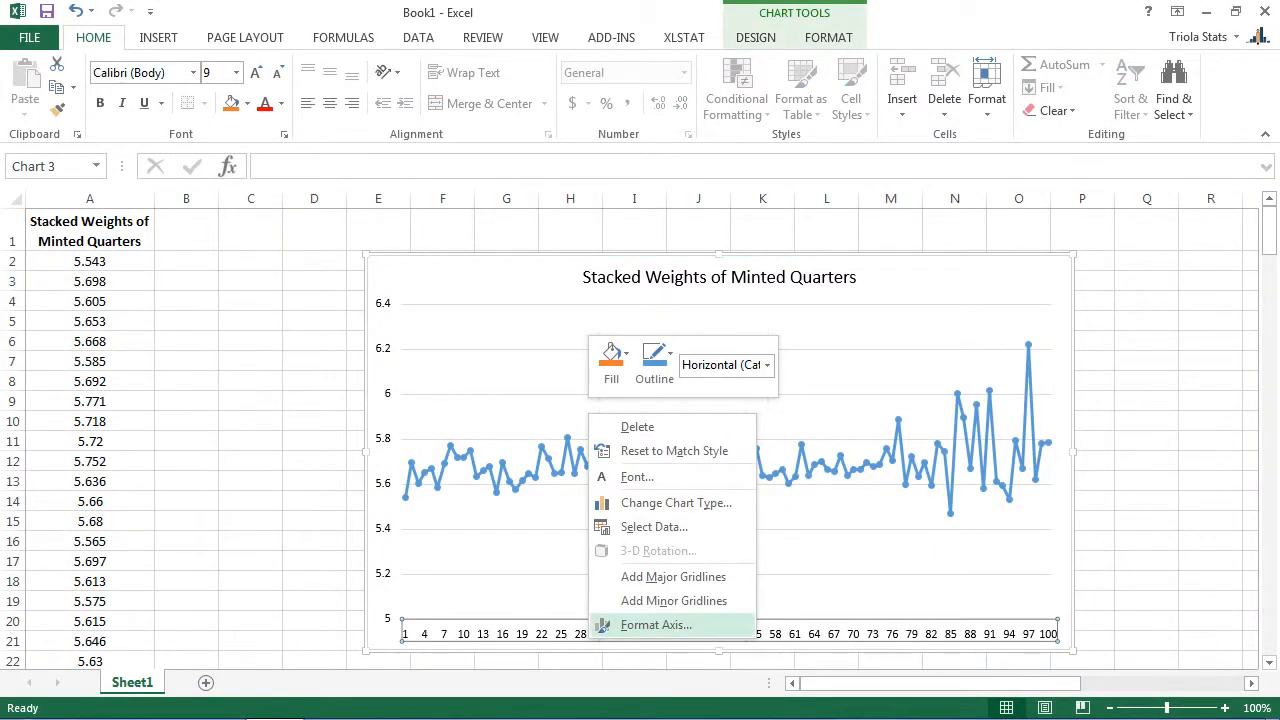
{"action": "left_click", "coordinate": [640, 625]}
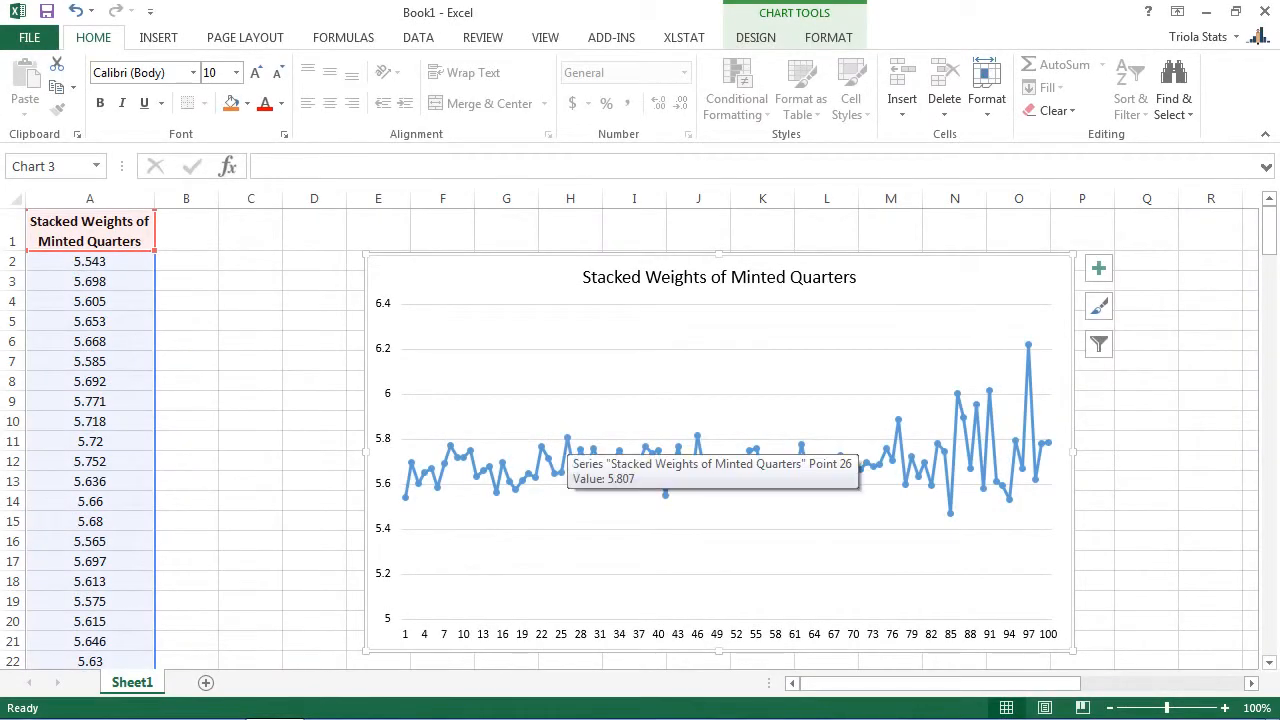
Examine the line and effects formatting options for the chart's data series.
{"action": "right_click", "coordinate": [567, 440]}
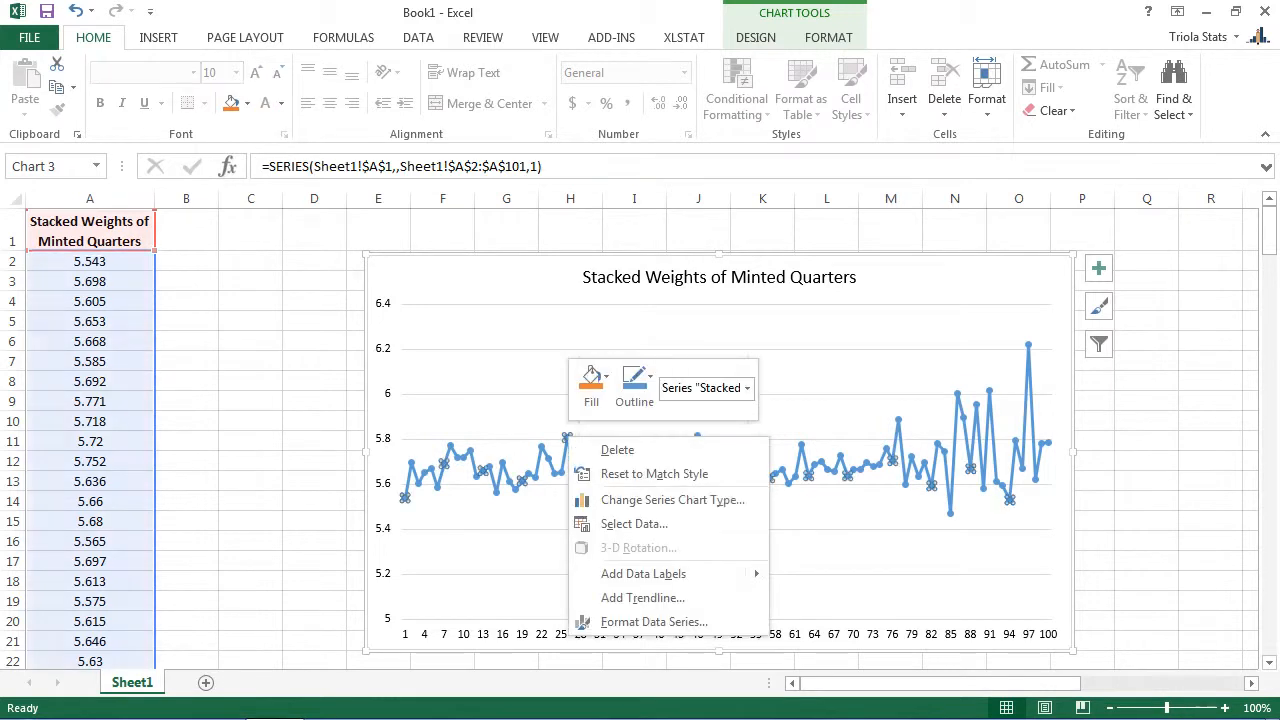
{"action": "left_click", "coordinate": [650, 622]}
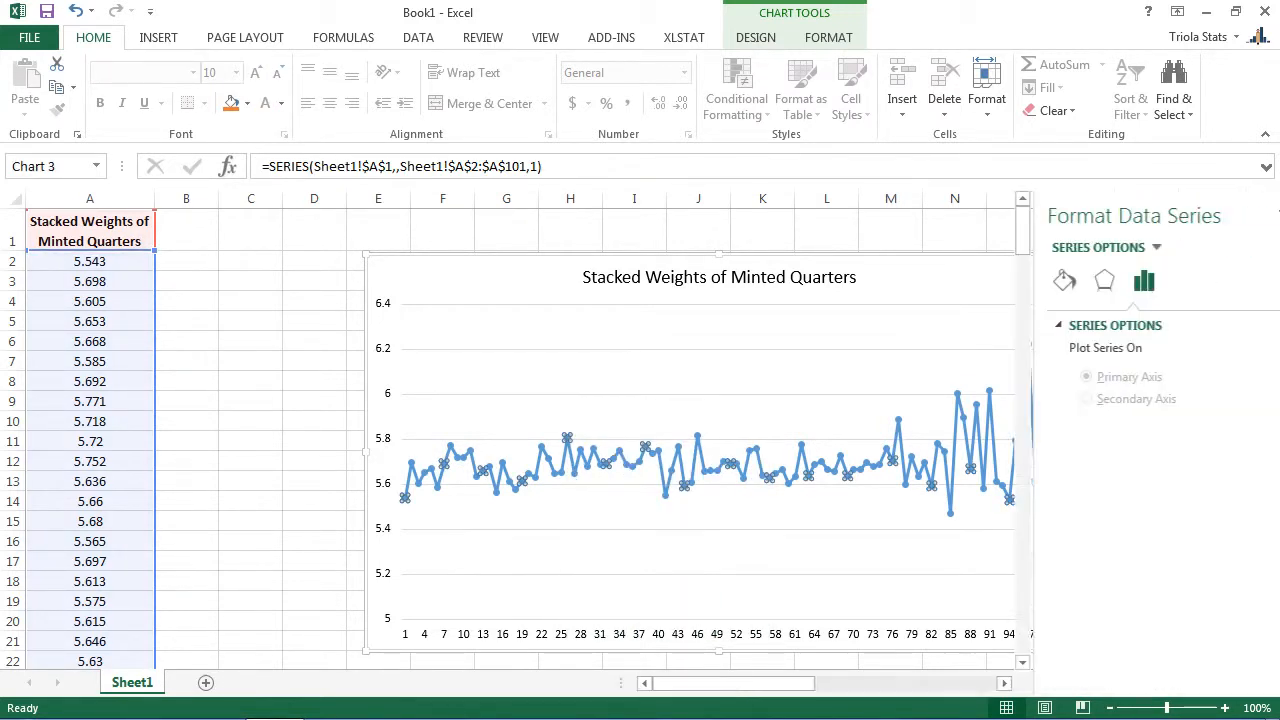
{"action": "left_click", "coordinate": [1026, 281]}
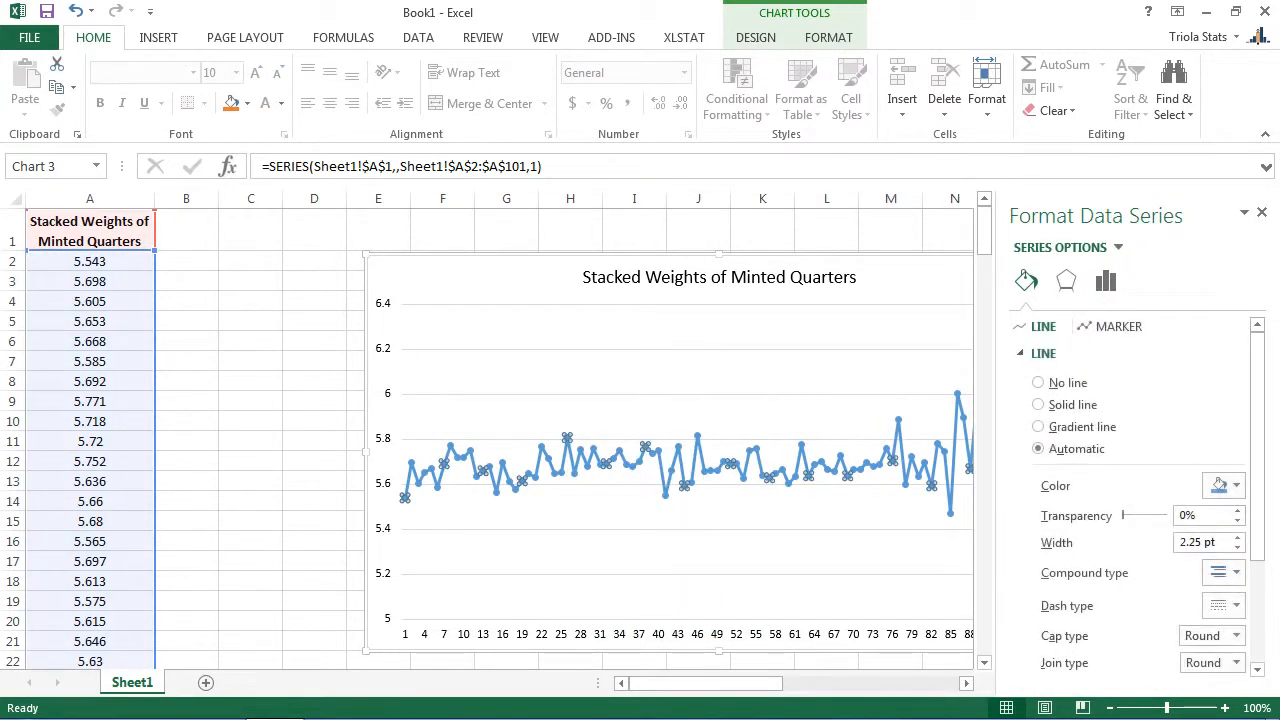
{"action": "left_click", "coordinate": [1066, 281]}
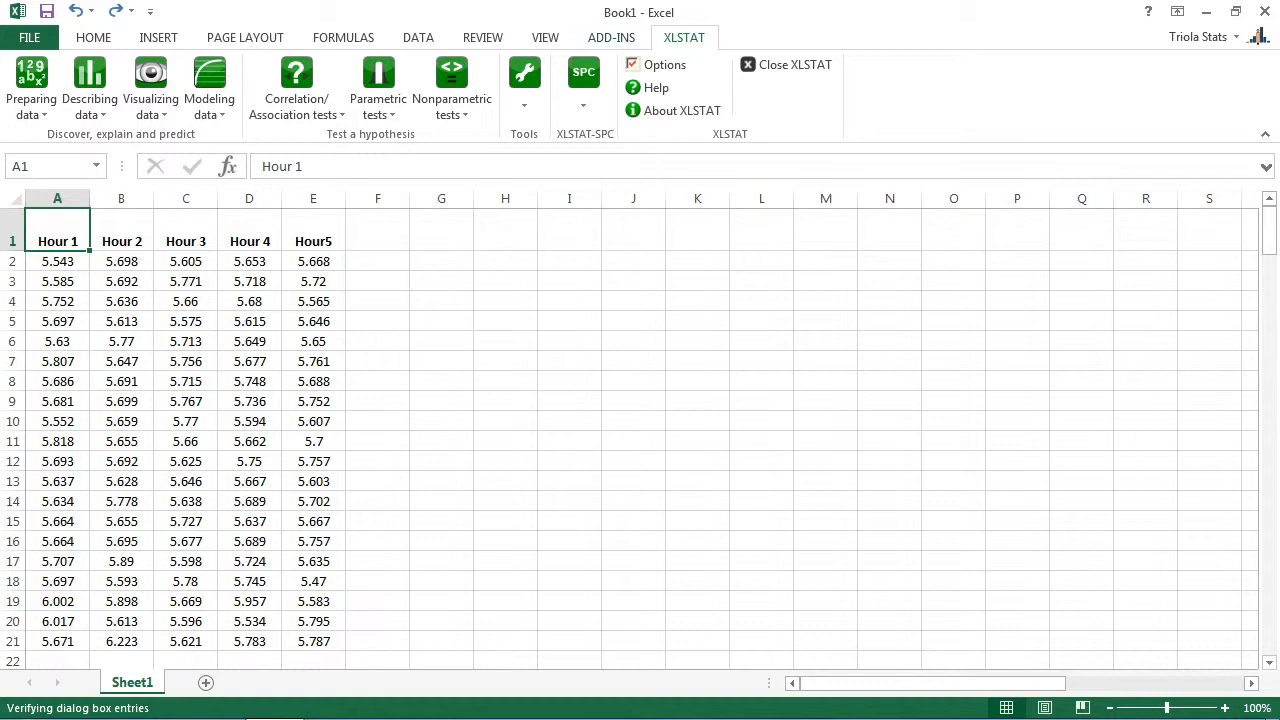
Start an XLSTAT-SPC subgroup chart analysis with the X-bar - R chart type.
{"action": "left_click", "coordinate": [583, 100]}
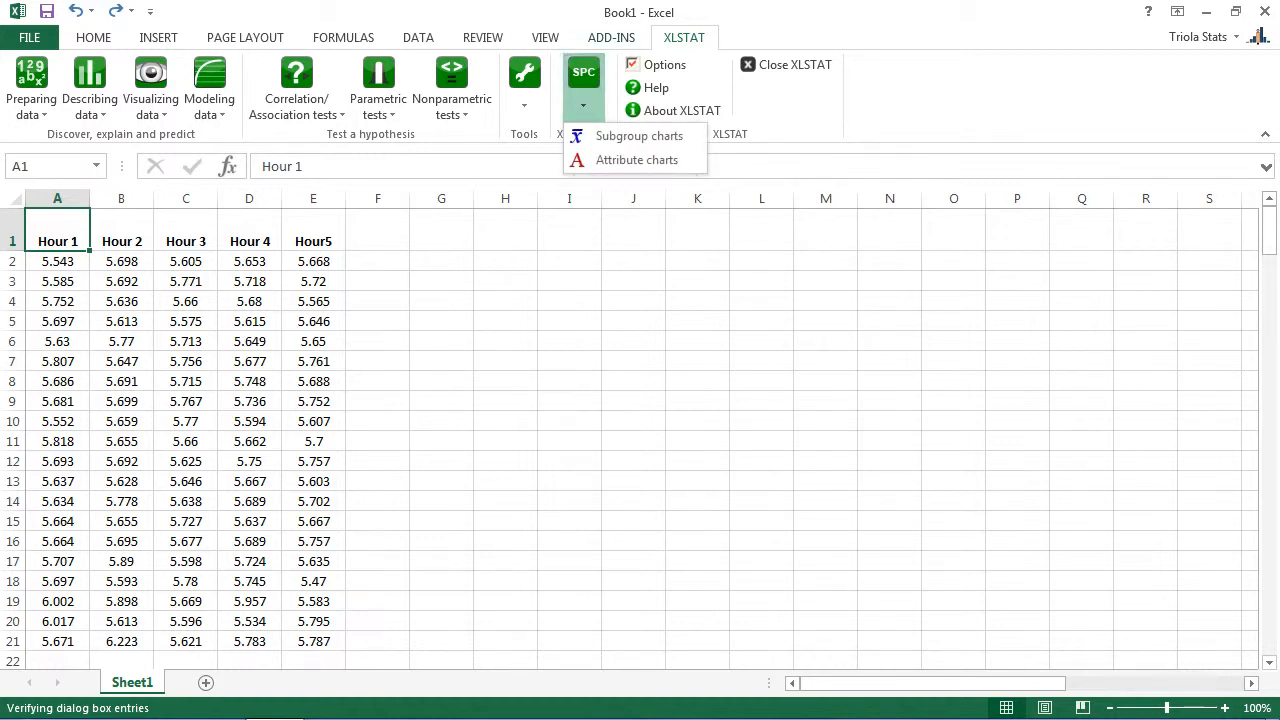
{"action": "left_click", "coordinate": [638, 136]}
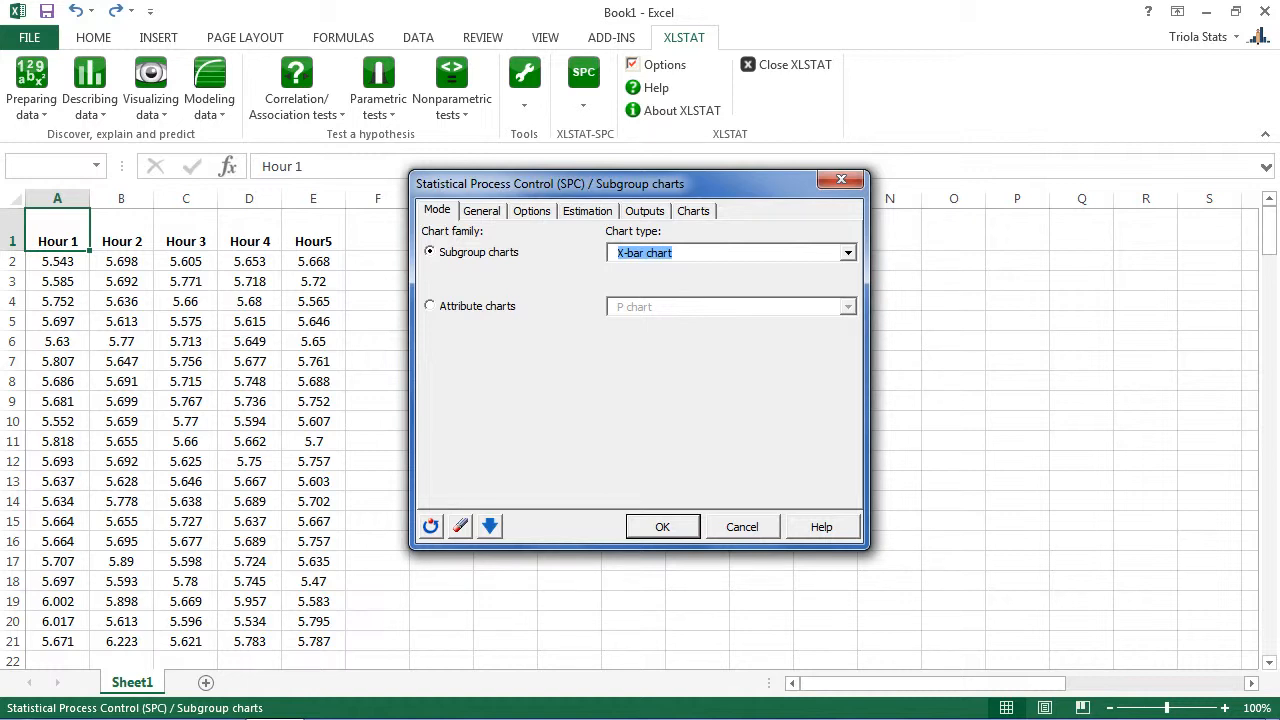
{"action": "left_click", "coordinate": [430, 306]}
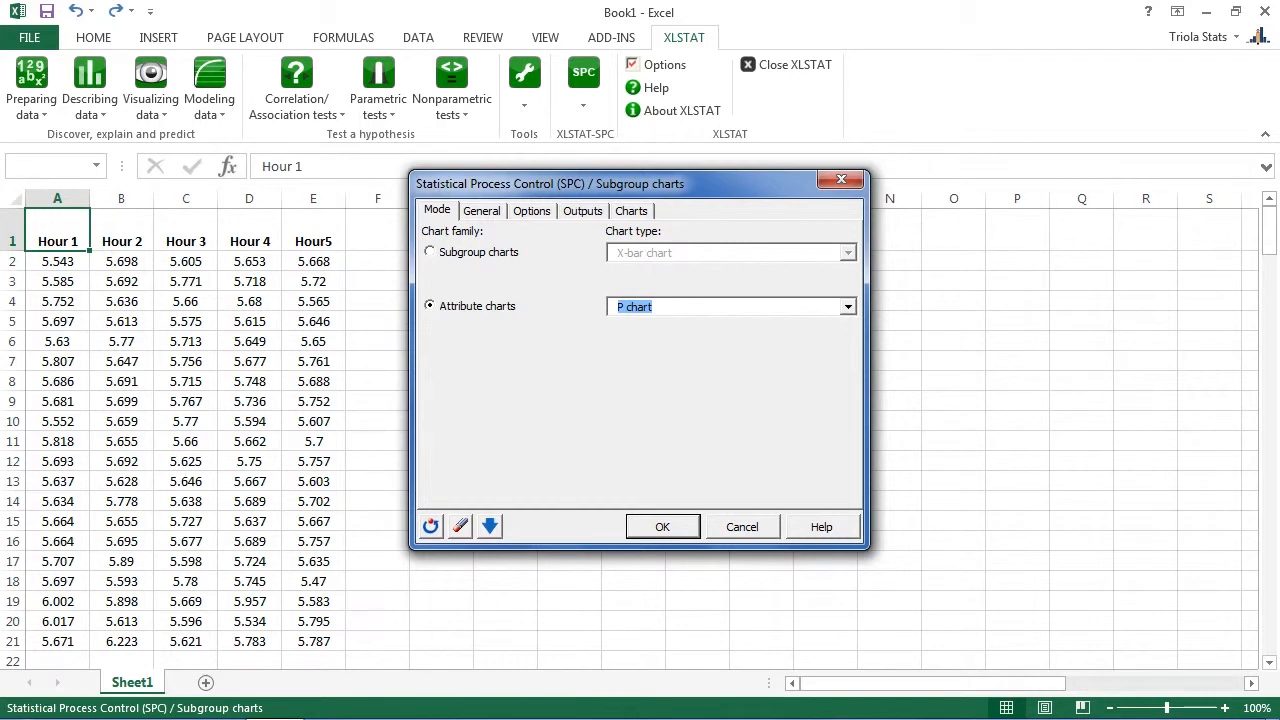
{"action": "left_click", "coordinate": [430, 252]}
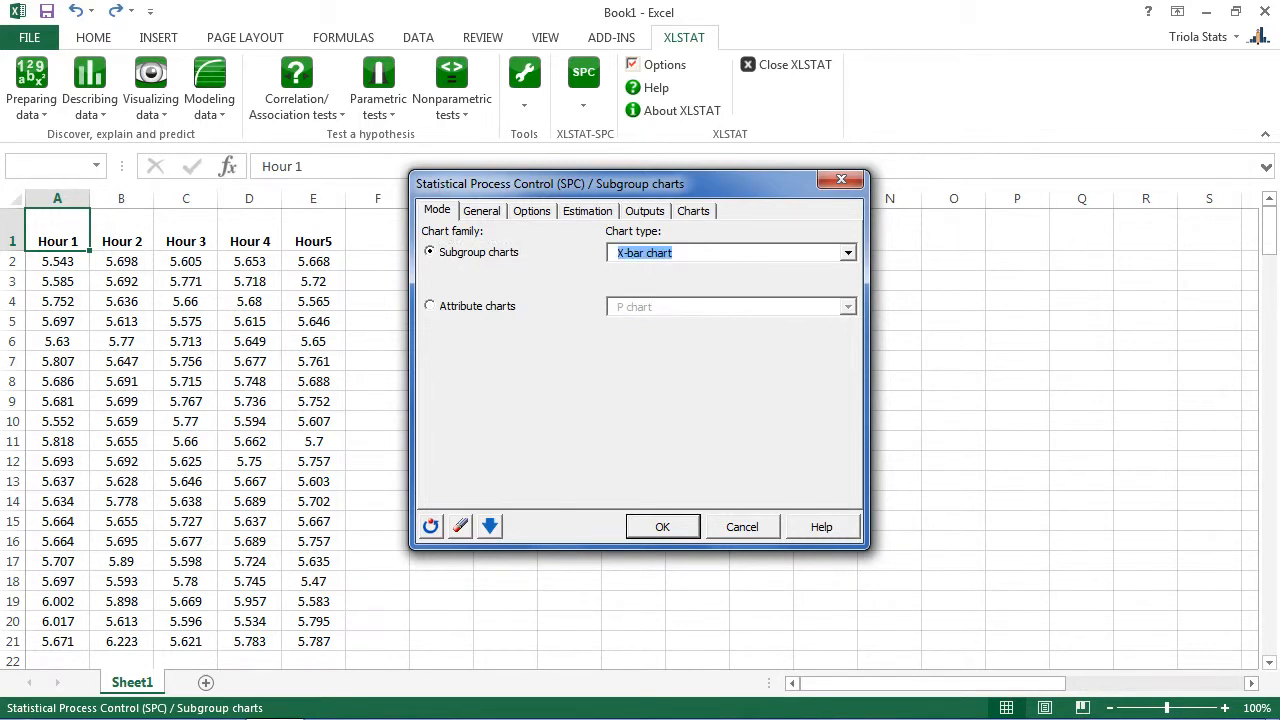
{"action": "left_click", "coordinate": [848, 253]}
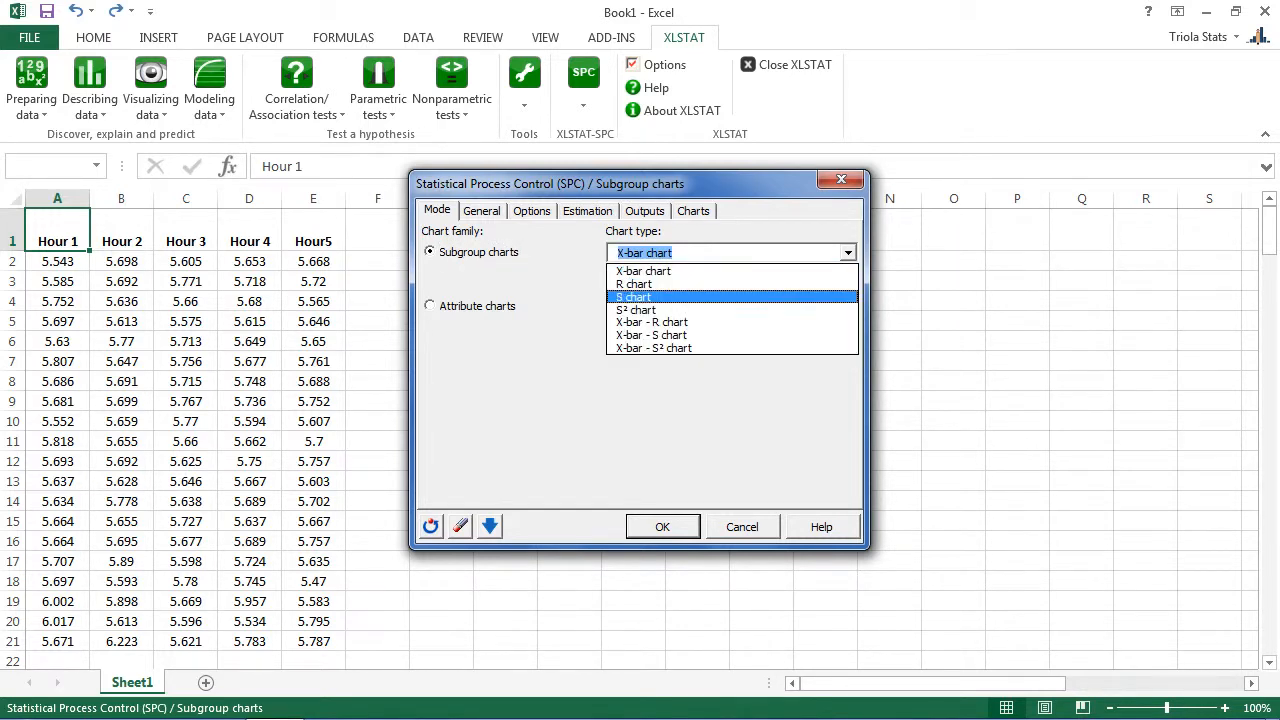
{"action": "left_click", "coordinate": [652, 322]}
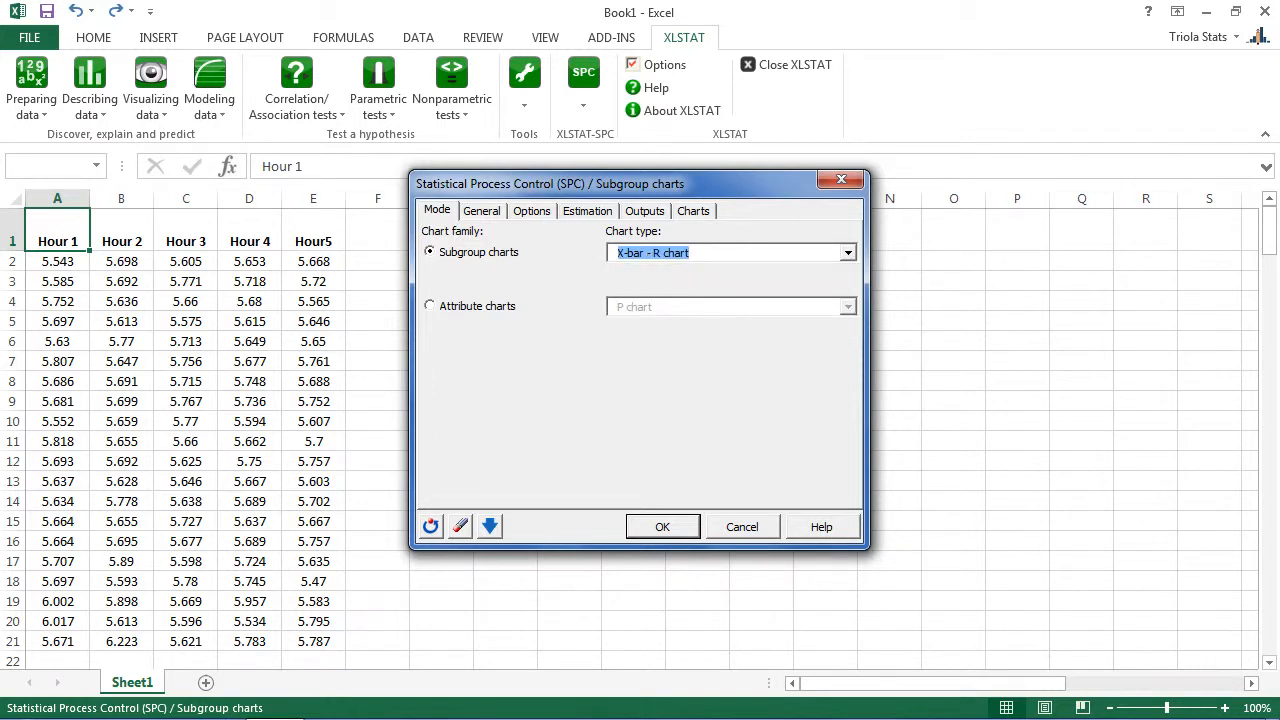
Set the data format to Columns and the data range to A1:E21, with column labels included.
{"action": "left_click", "coordinate": [482, 211]}
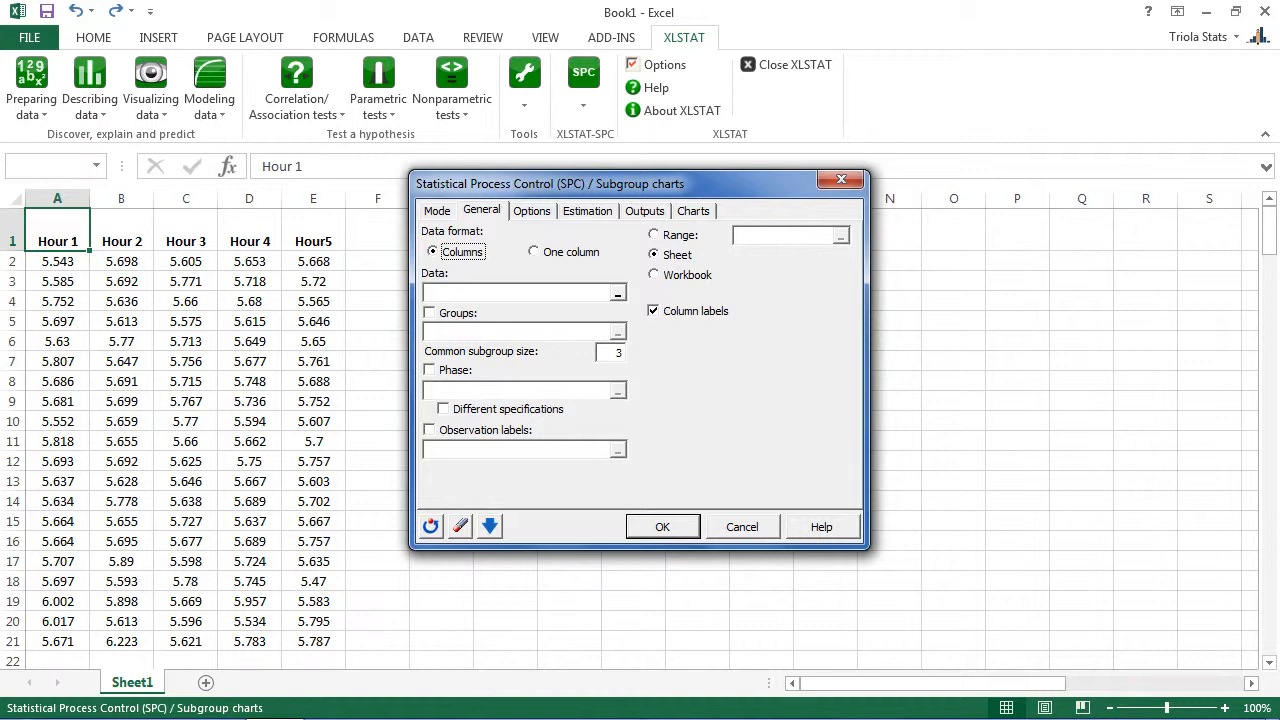
{"action": "left_click", "coordinate": [535, 252]}
{"action": "left_click", "coordinate": [434, 252]}
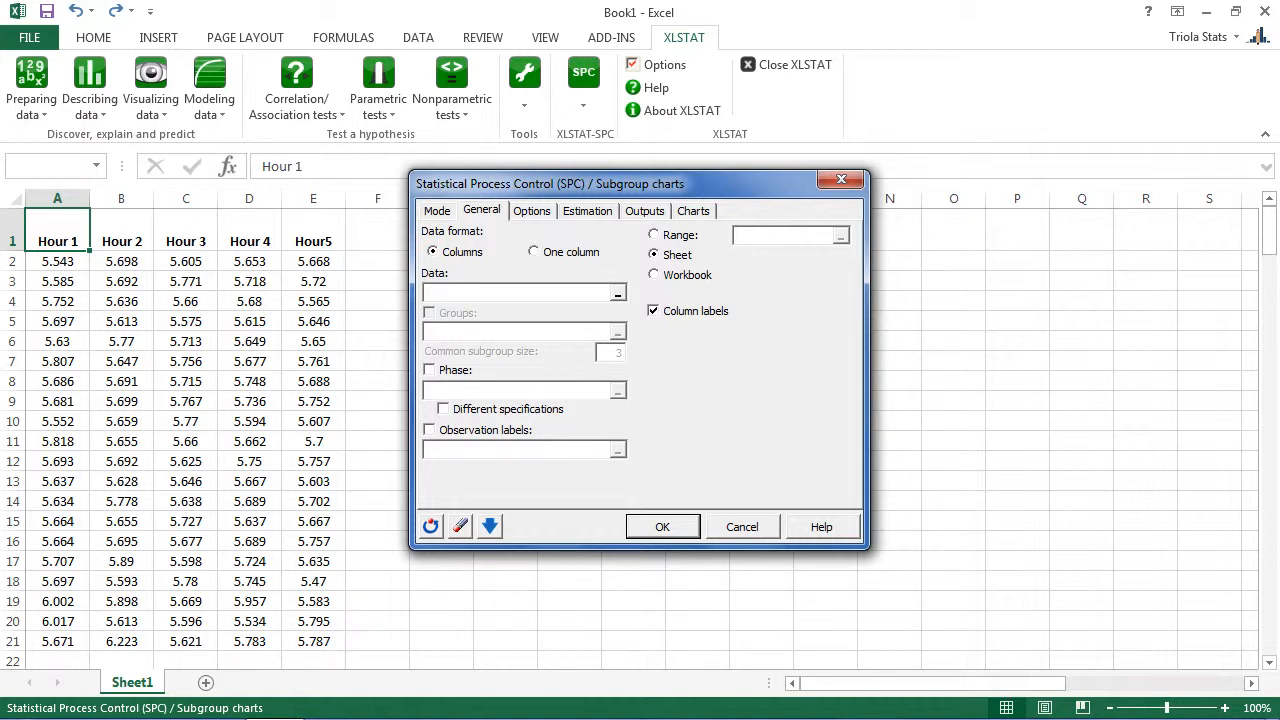
{"action": "type", "text": "A1:E21"}
{"action": "left_click", "coordinate": [654, 311]}
{"action": "key", "text": "space"}
Set the sigma estimation method to R bar and run the subgroup chart analysis.
{"action": "left_click", "coordinate": [587, 211]}
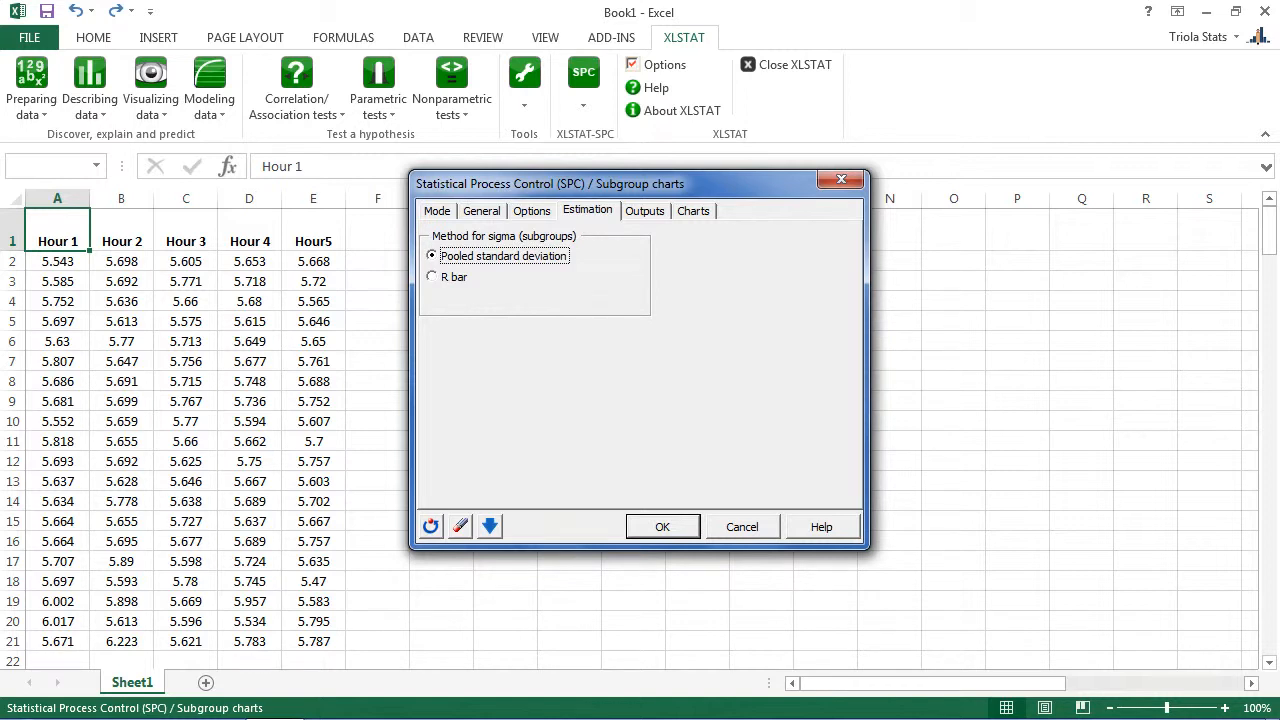
{"action": "left_click", "coordinate": [433, 277]}
{"action": "key", "text": "Return"}
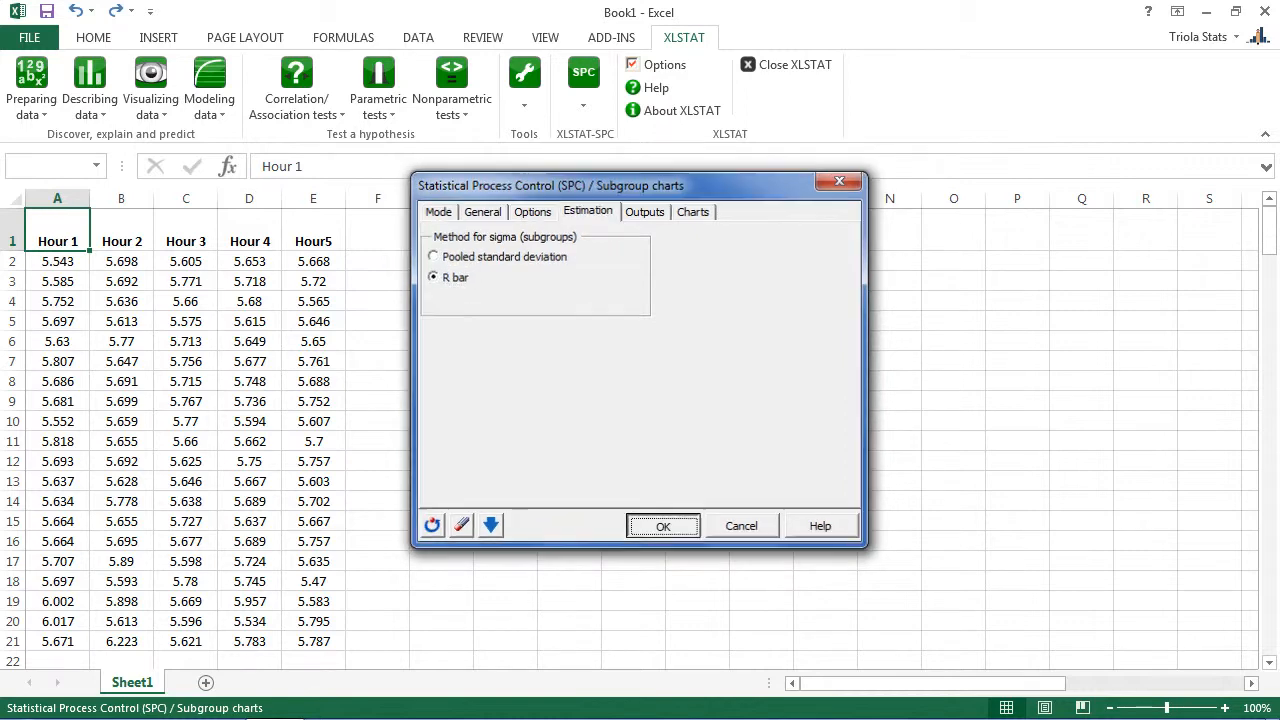
Examine the control limits, observation details and charts for the X-bar and R results on the SPC sheet.
{"action": "left_click_drag", "start_coordinate": [1268, 226], "coordinate": [1268, 256]}
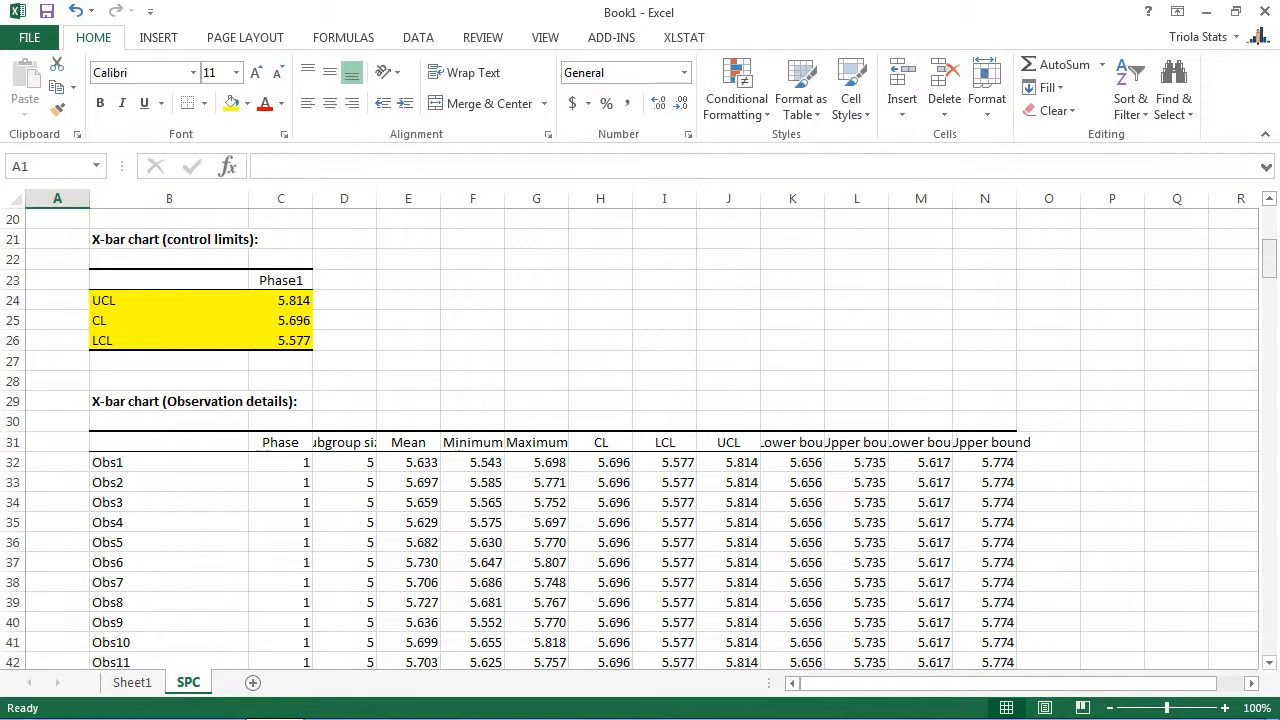
{"action": "left_click_drag", "start_coordinate": [1268, 256], "coordinate": [1268, 299]}
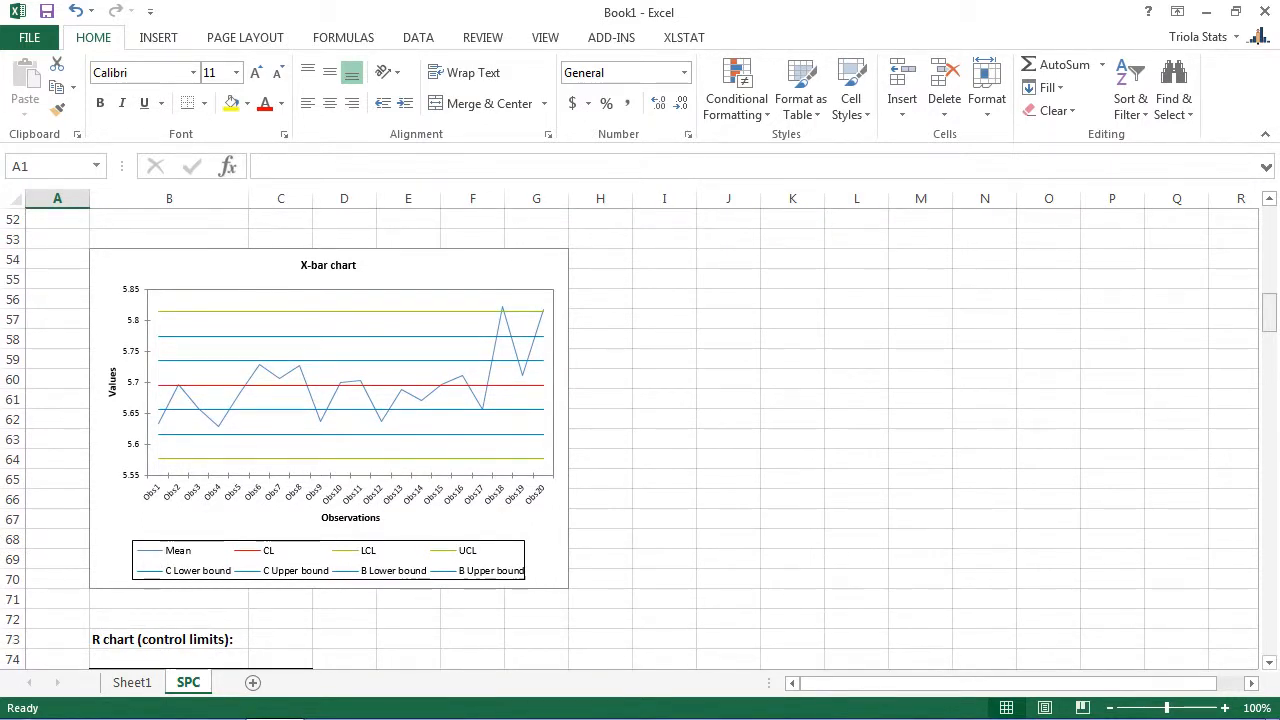
{"action": "left_click_drag", "start_coordinate": [1268, 312], "coordinate": [1268, 336]}
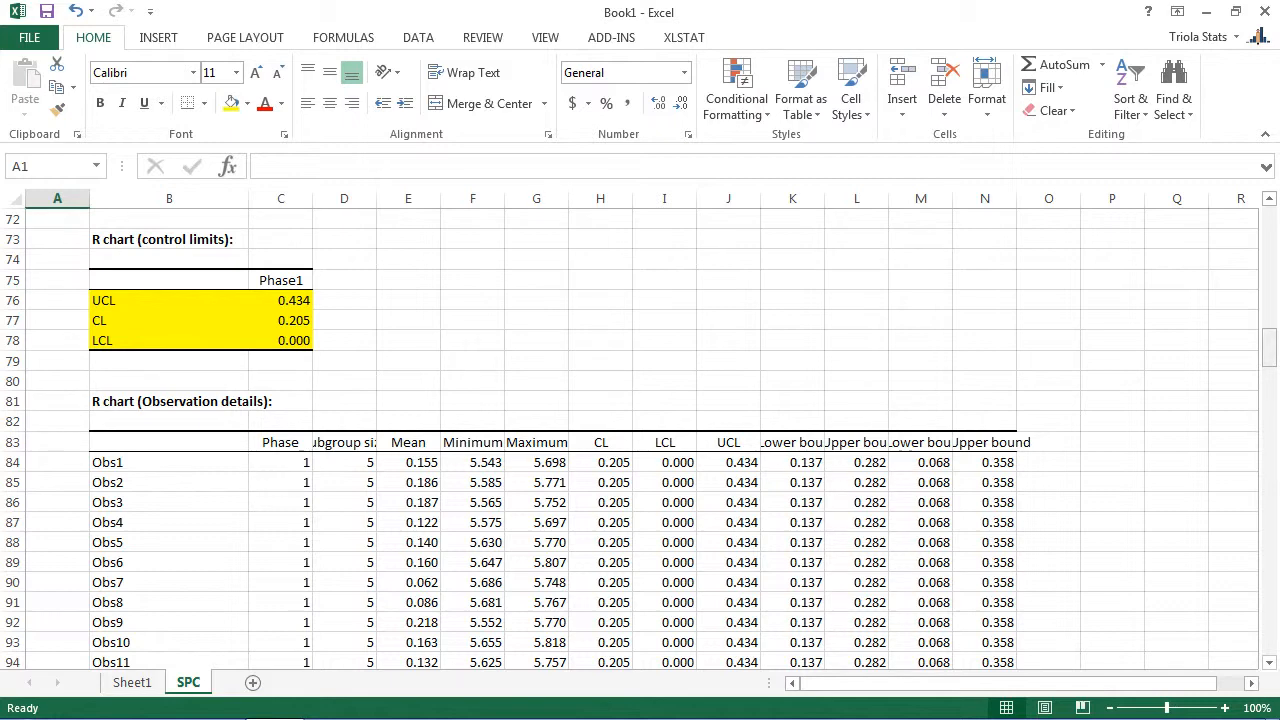
{"action": "left_click_drag", "start_coordinate": [1268, 345], "coordinate": [1268, 402]}
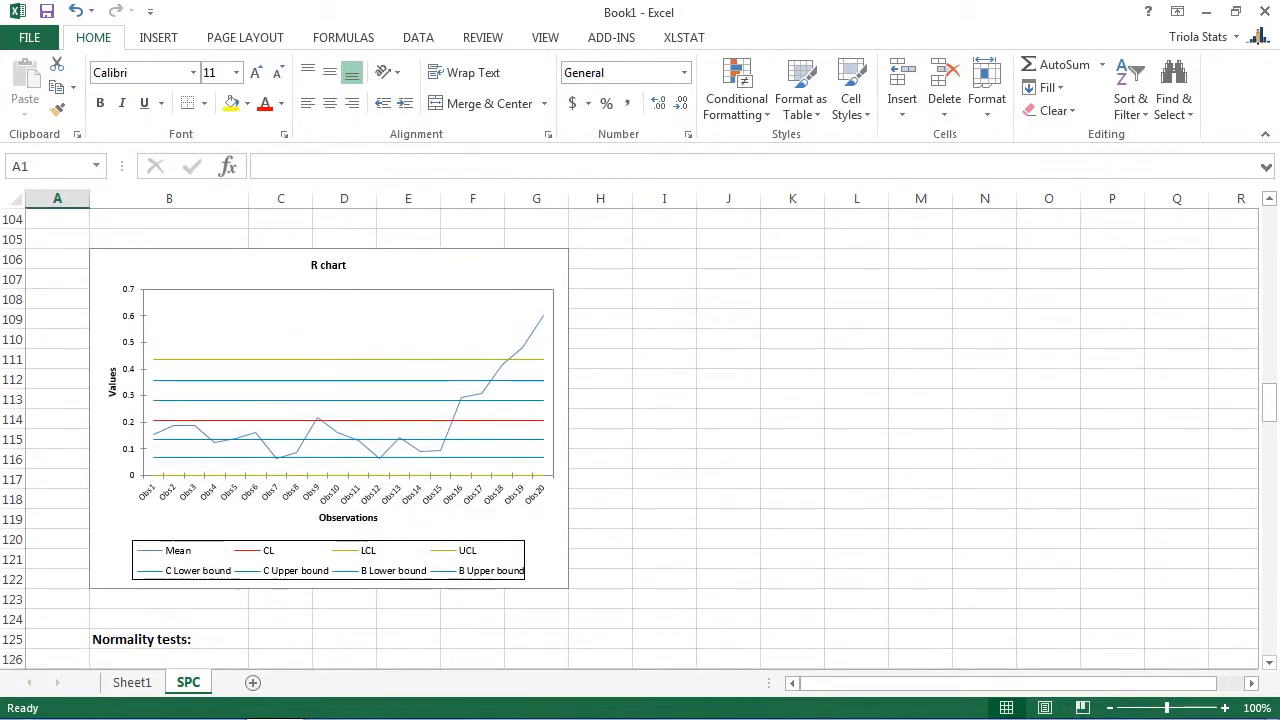